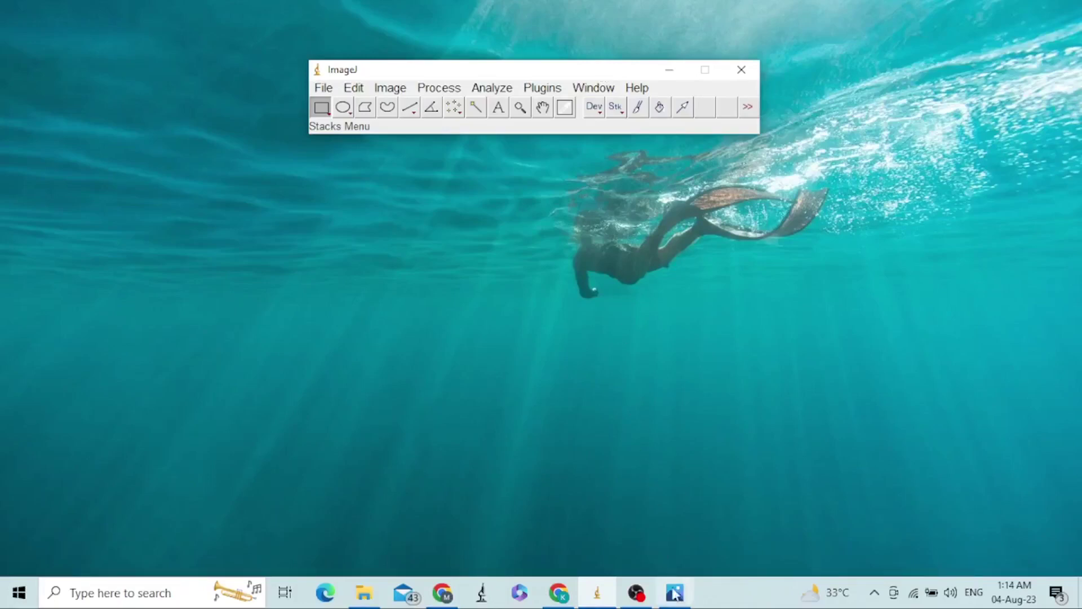
Bring the 2.png micrometer ruler diagram to the front in the photo viewer
left_click(675, 592)
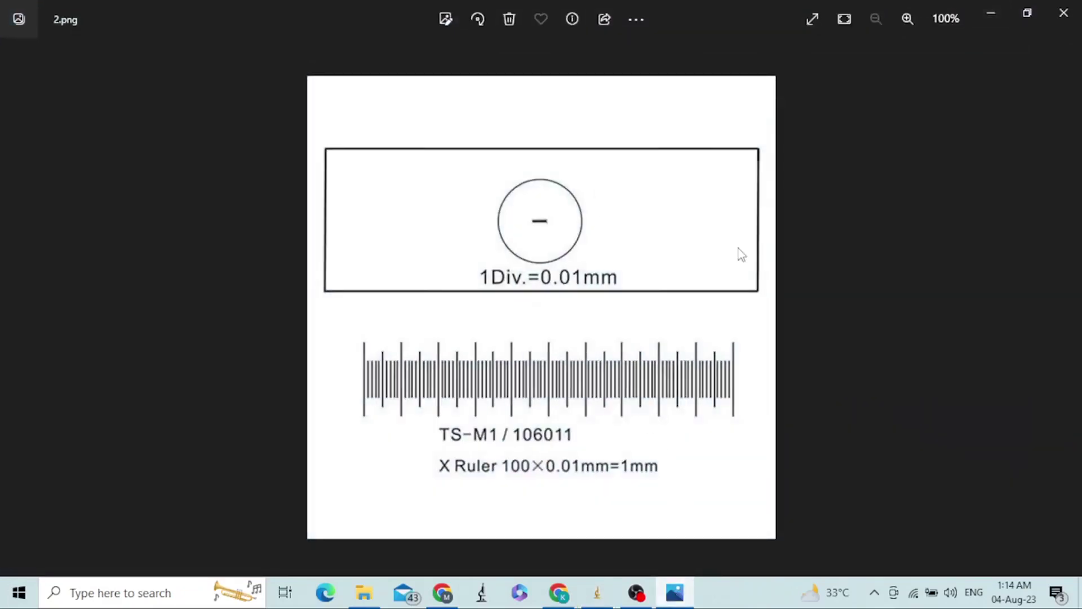
Browse from 2.png to 1.jpg, back to 2.png, then on to the 4x.tif micrograph
key("Left")
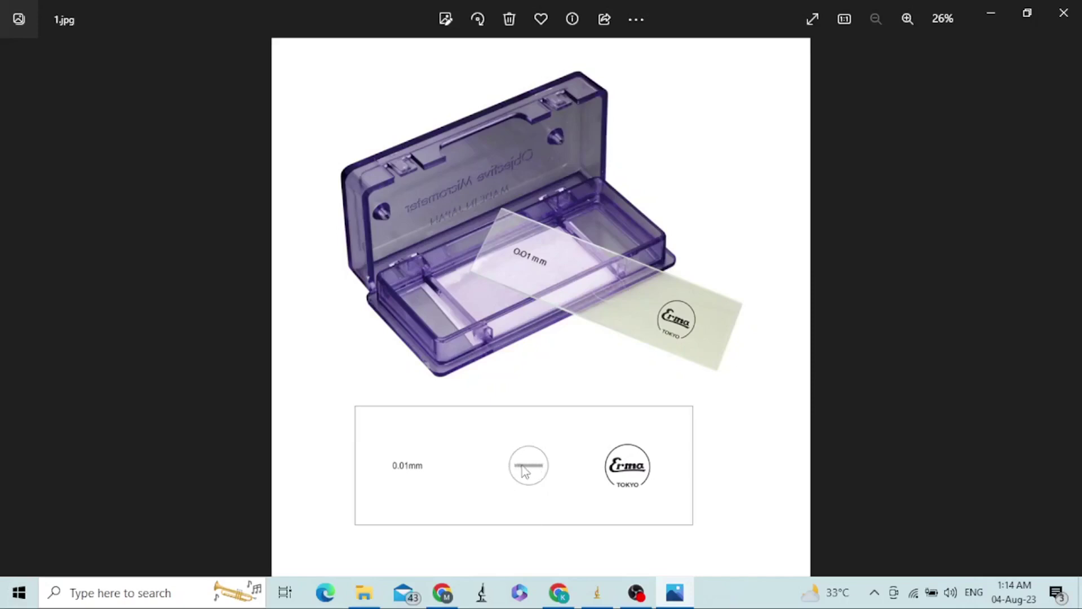
key("Right")
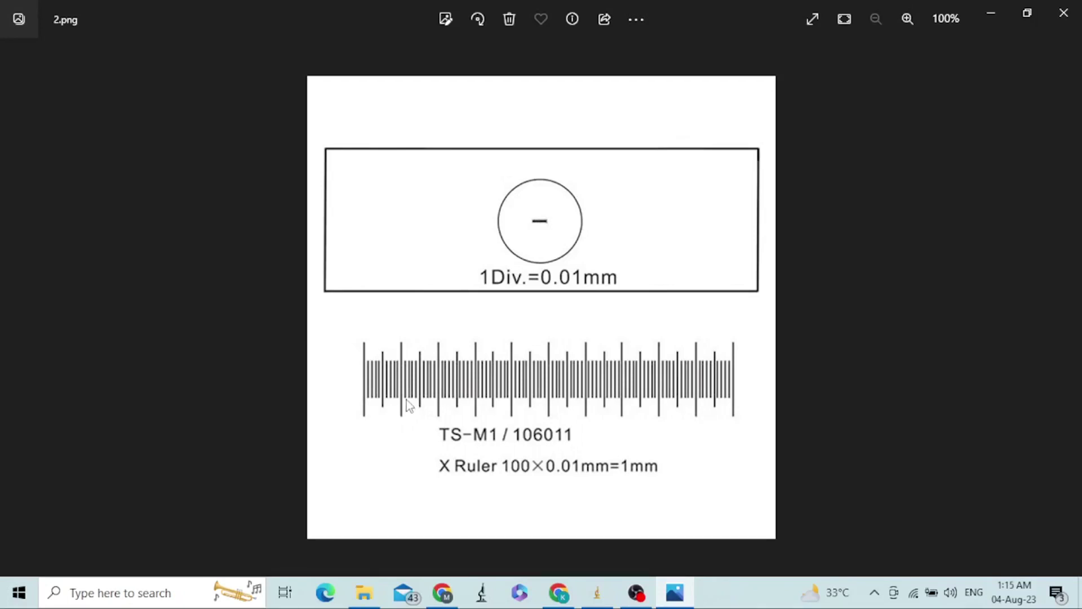
key("Right")
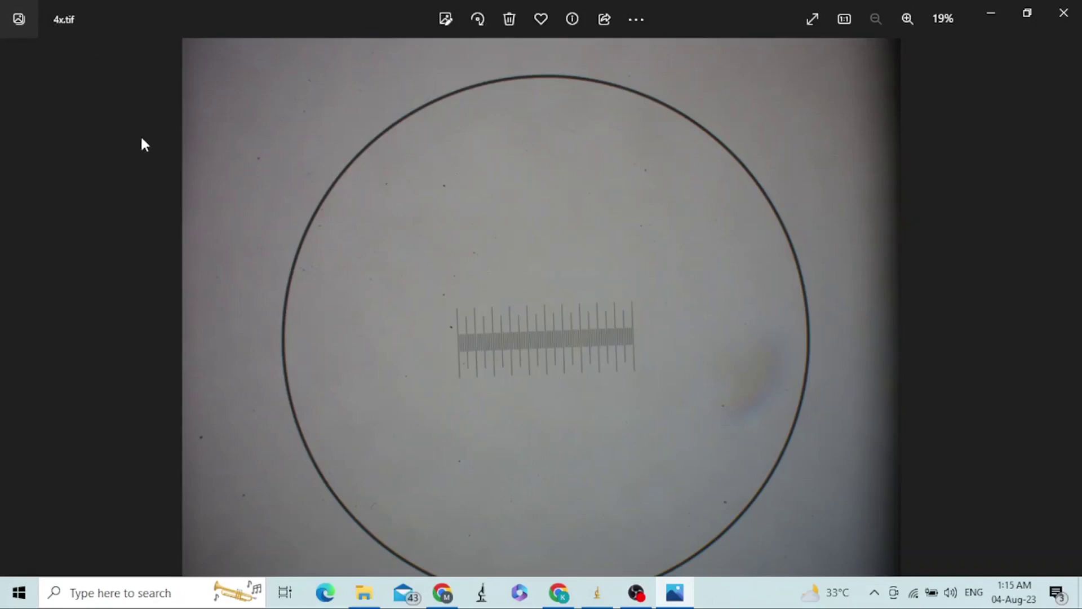
Step through the 10x.tif and 40x.tif micrographs of the scale
key("Right")
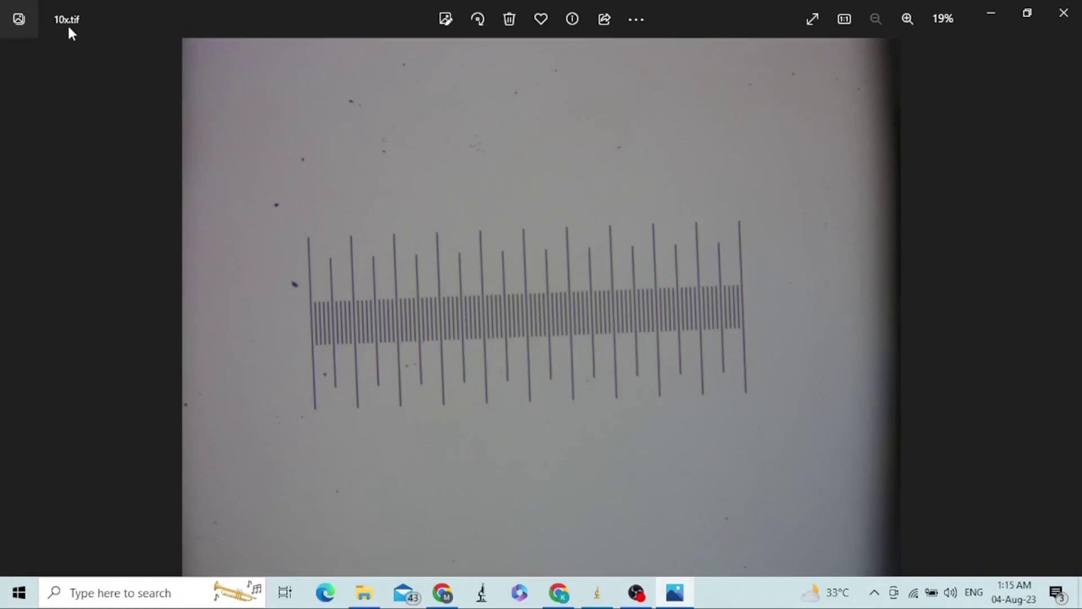
key("Right")
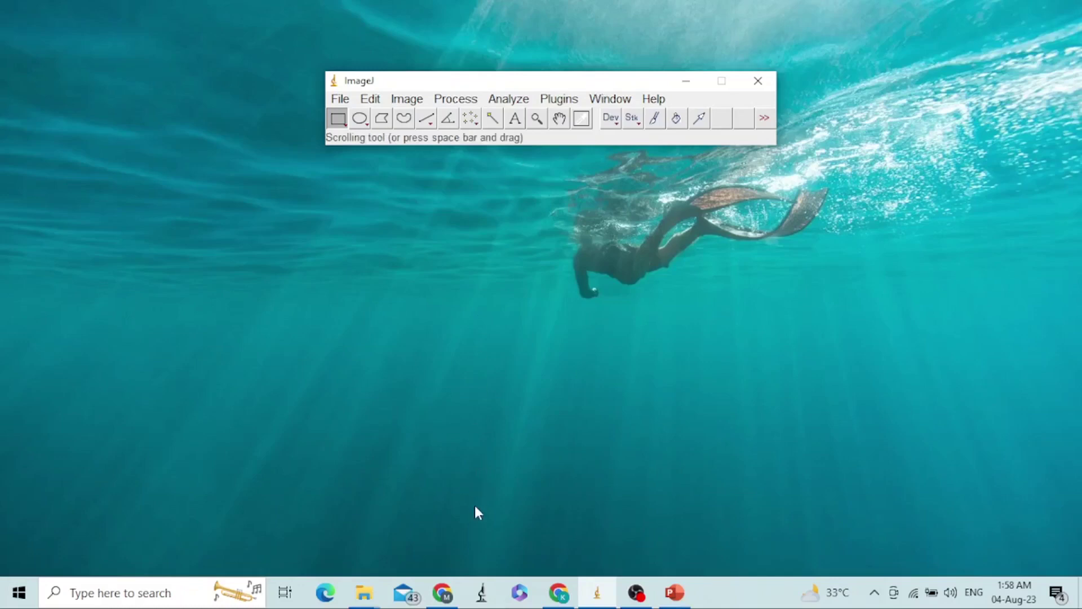
Open the ImageJ Calibration folder and look at the Intestine 4x and 10x images
left_click(365, 593)
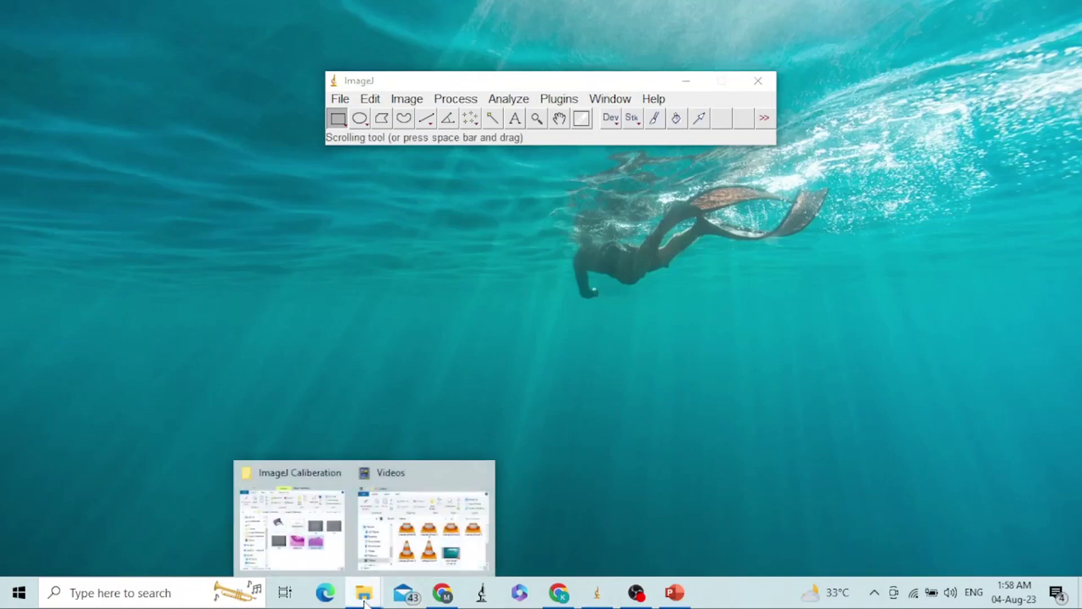
left_click(303, 533)
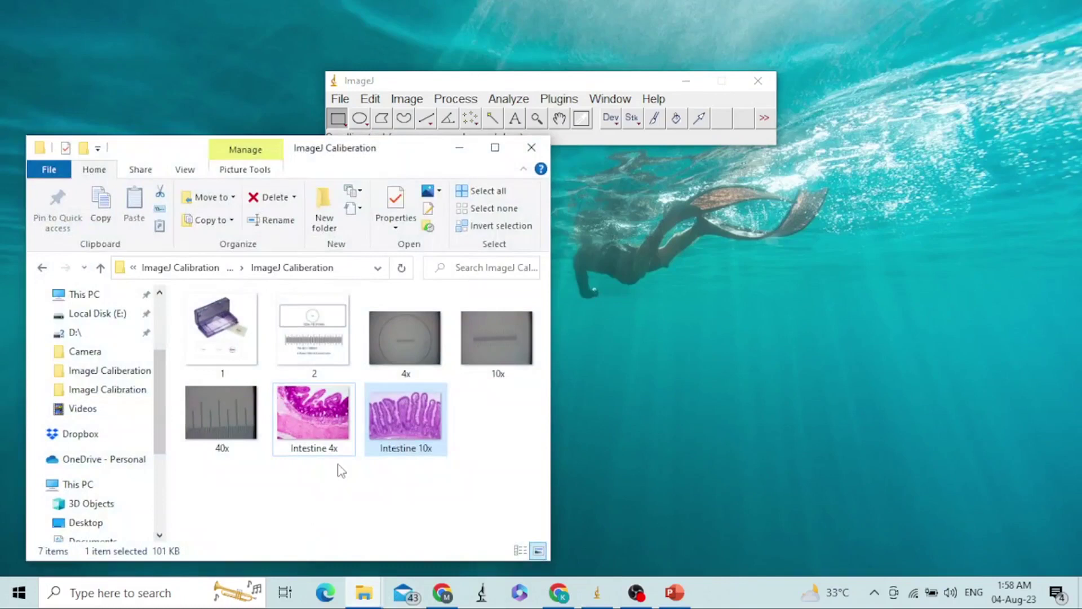
double_click(311, 439)
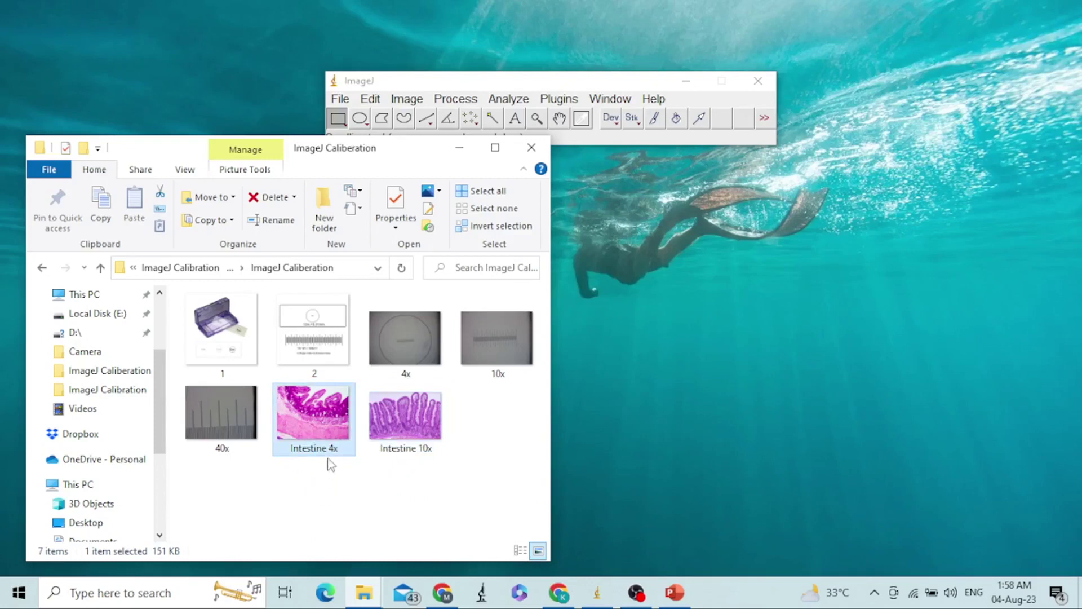
left_click(399, 453)
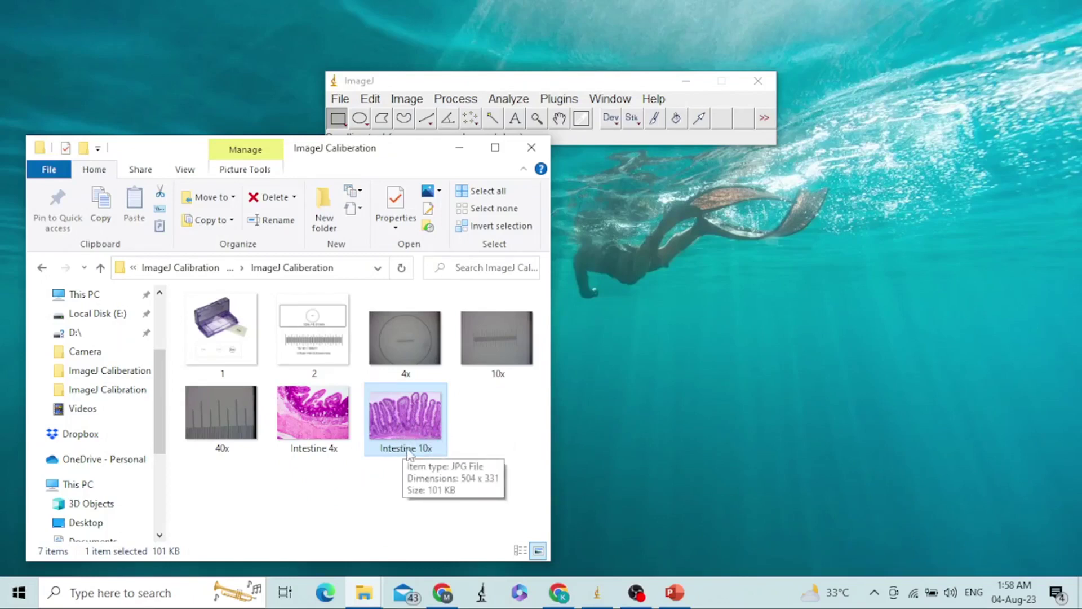
Drag 10x.tif onto ImageJ to load it, then put the Explorer window away
left_click(495, 367)
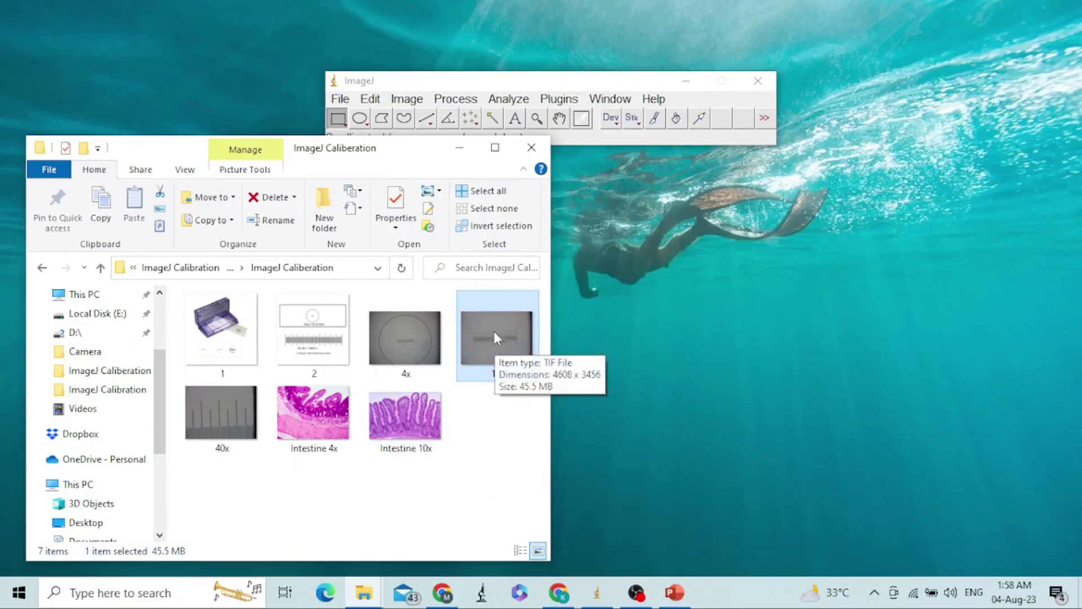
left_click_drag(492, 345, 630, 134)
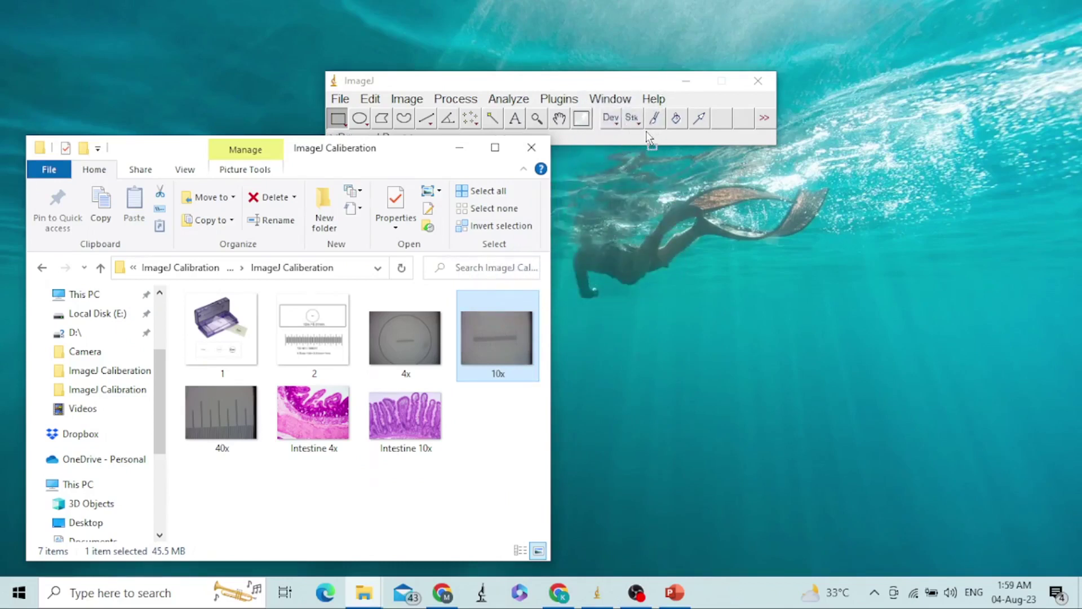
left_click_drag(648, 137, 649, 137)
left_click(459, 147)
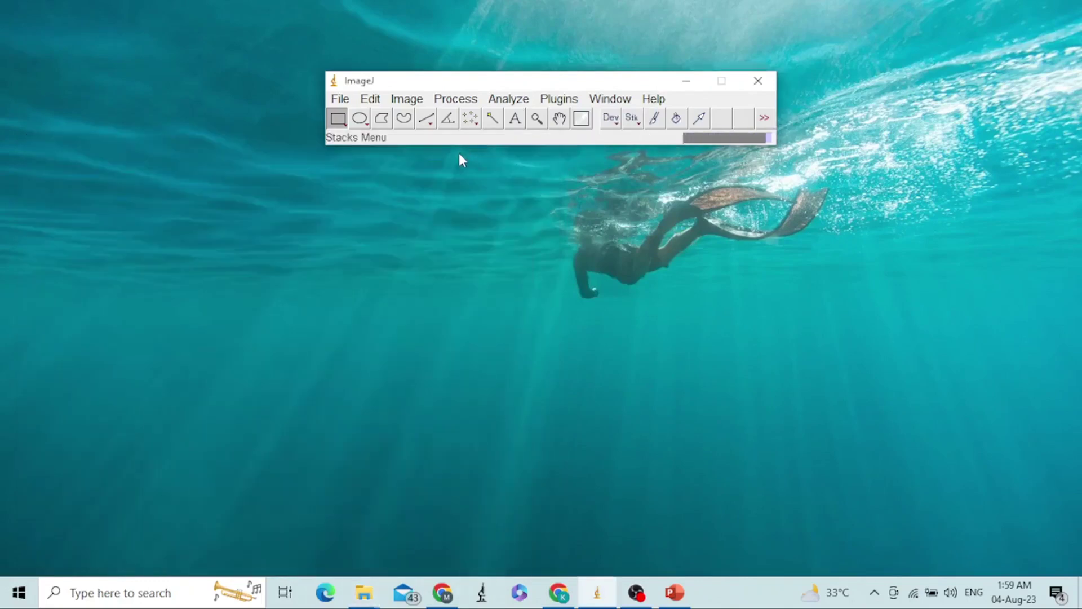
Zoom 10x.tif to 100% on the scale's left end with the Magnifying Glass tool
left_click_drag(648, 86, 901, 44)
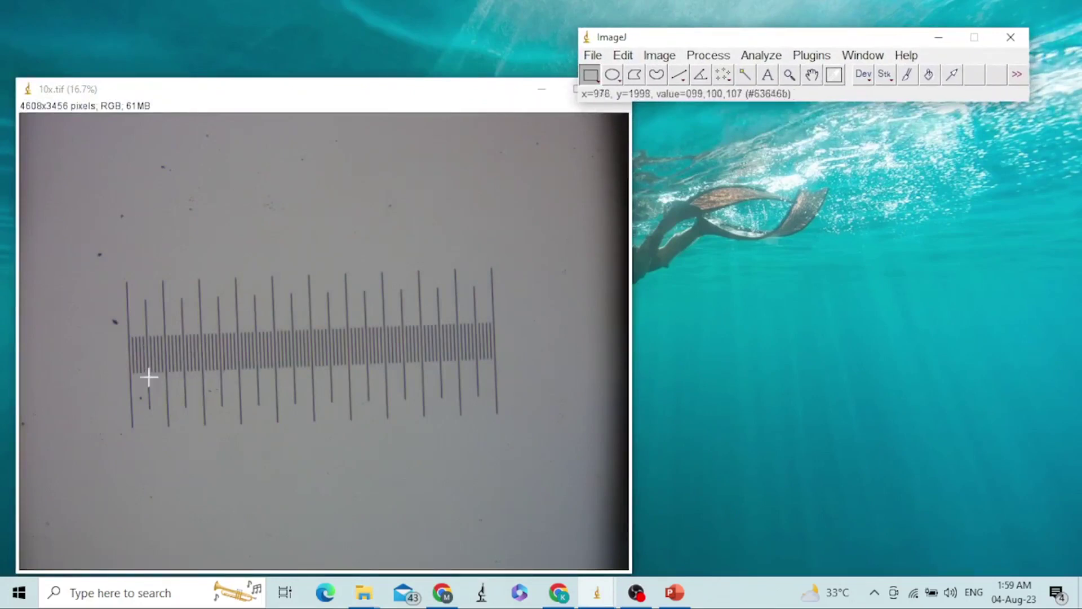
left_click(789, 74)
left_click(222, 320)
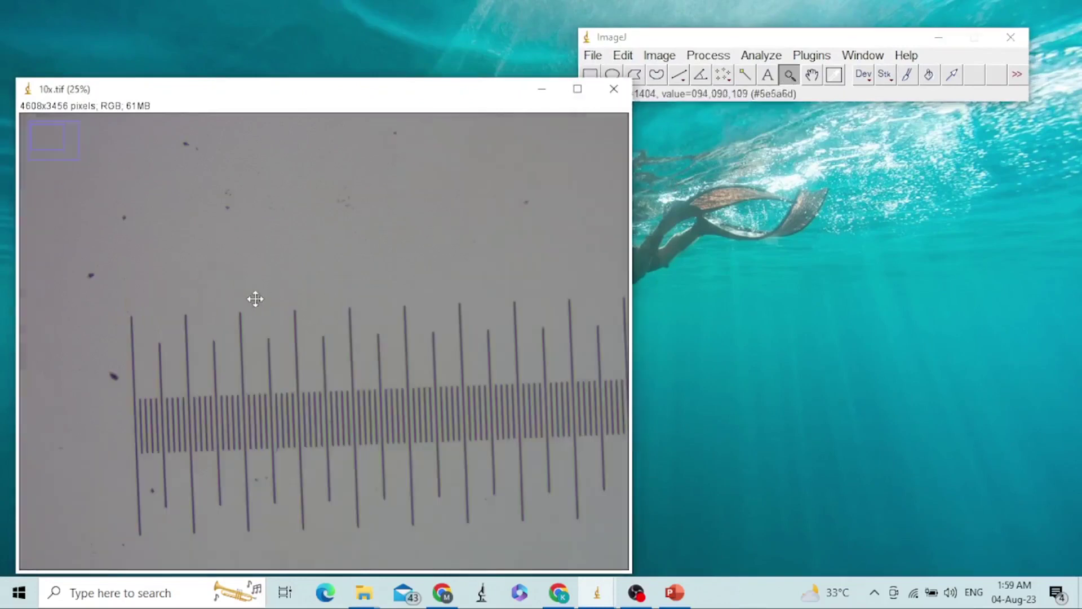
left_click(239, 338)
left_click(259, 353)
left_click(286, 369)
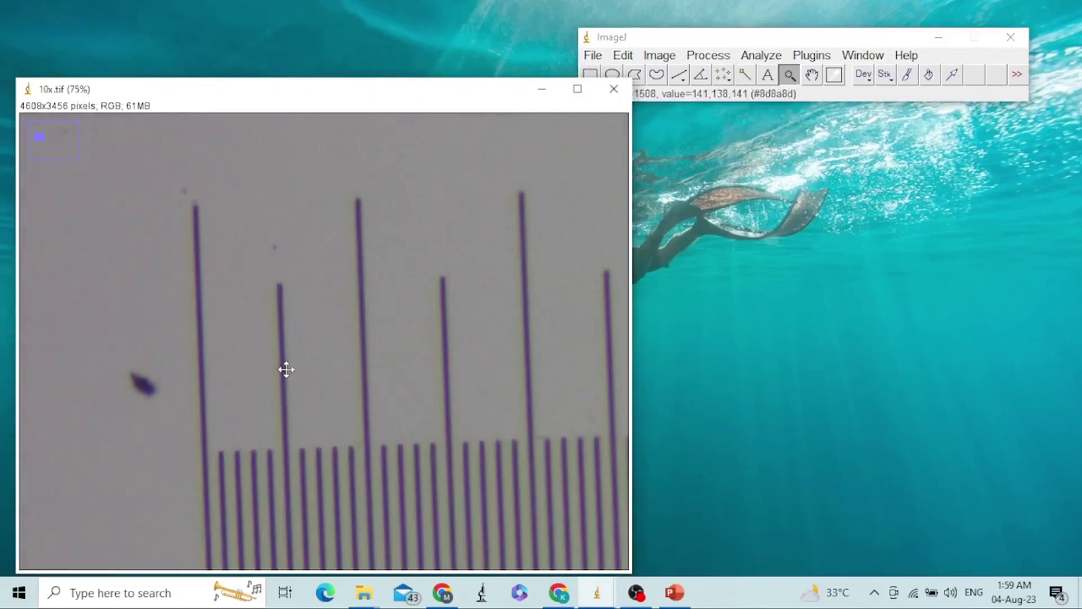
left_click(289, 369)
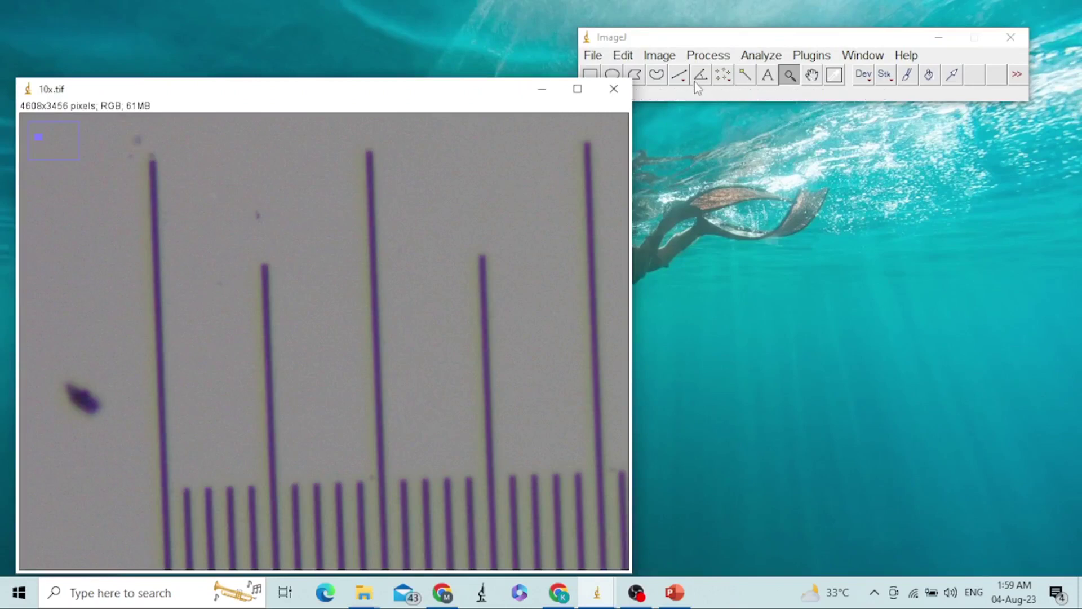
left_click_drag(689, 46, 728, 35)
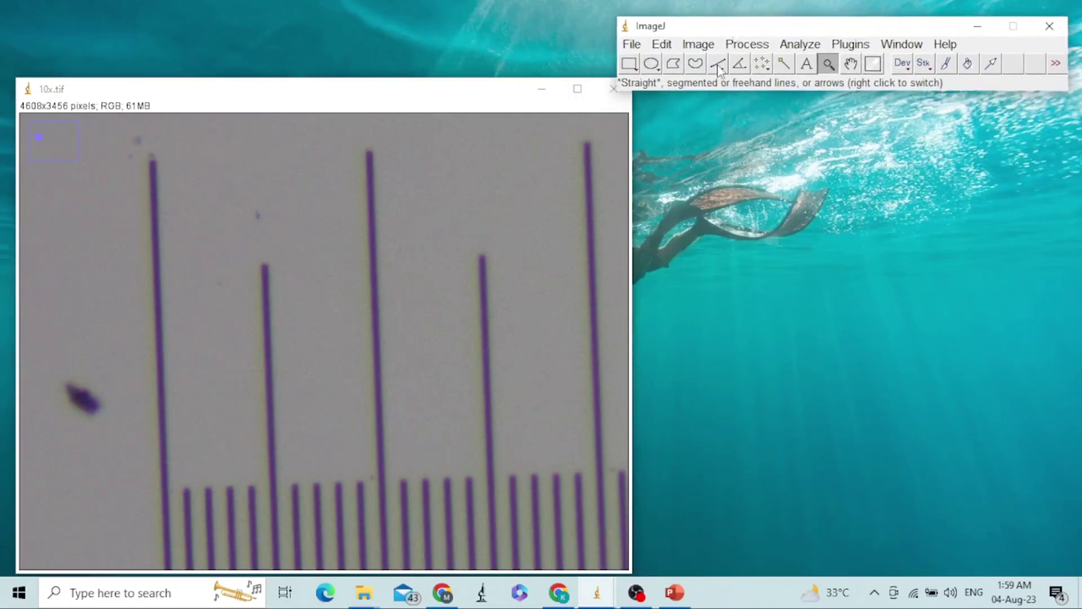
Draw a straight line spanning ten small divisions between two long tick marks
left_click(718, 65)
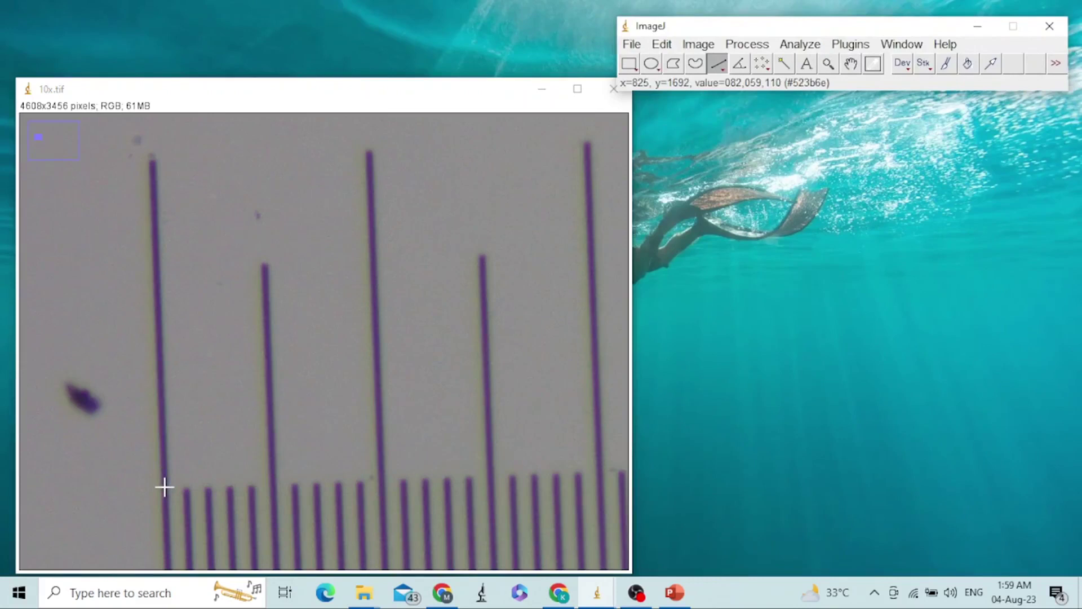
left_click_drag(165, 487, 382, 478)
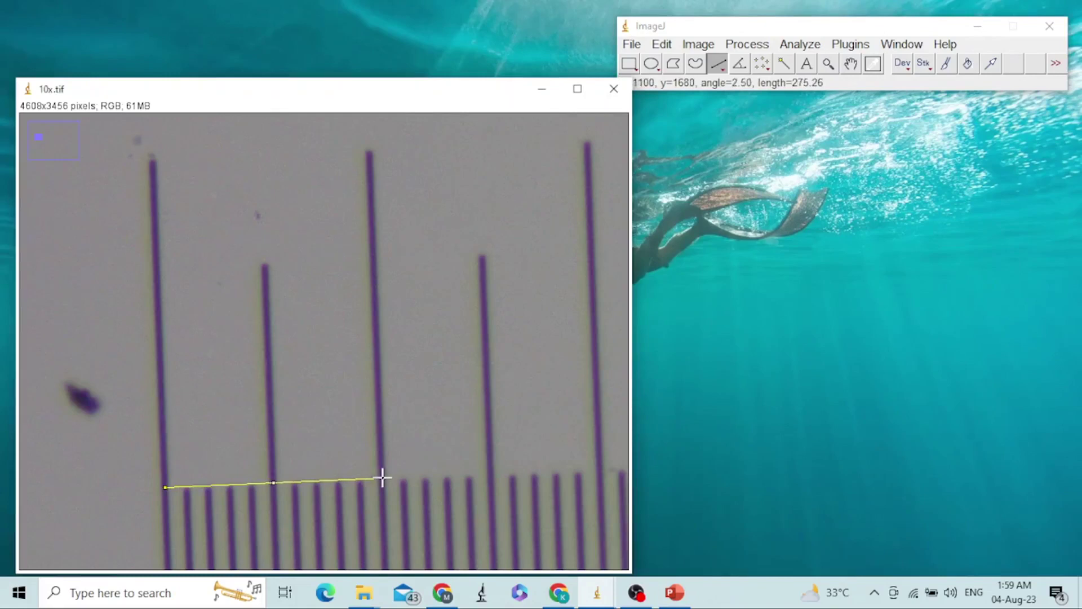
left_click_drag(382, 478, 381, 480)
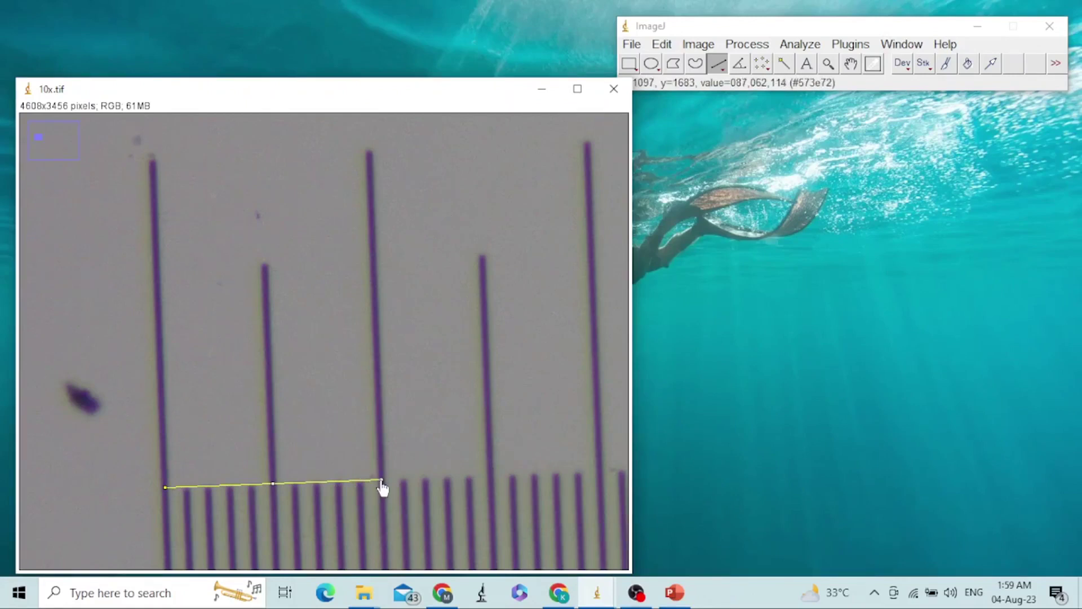
In Analyze > Set Scale, enter known distance 100 and unit um for the 273.1831-pixel line
left_click(800, 45)
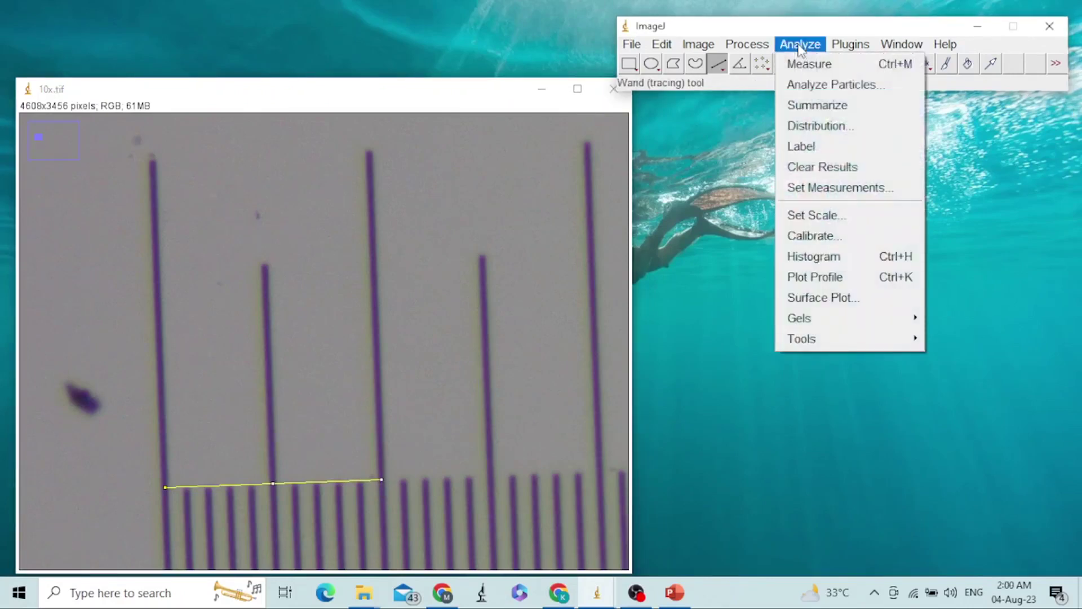
left_click(867, 221)
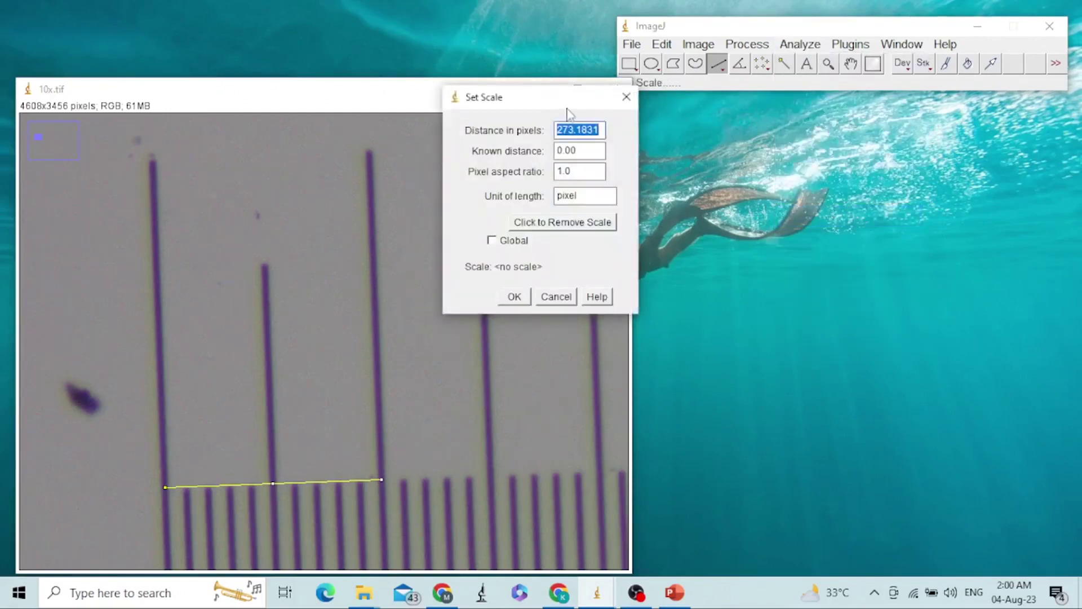
left_click_drag(569, 110, 808, 143)
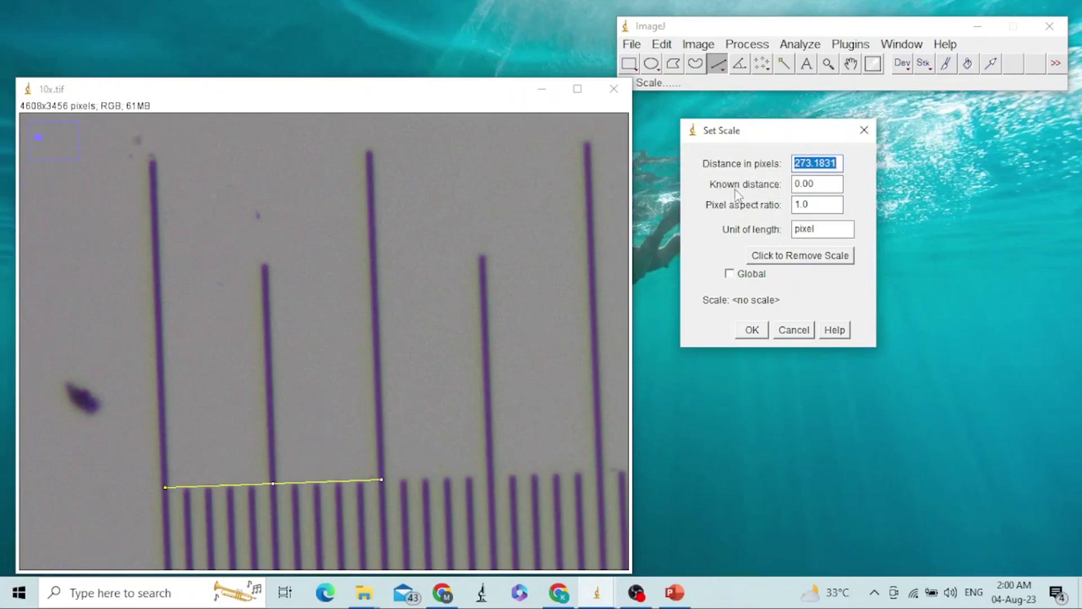
left_click(818, 184)
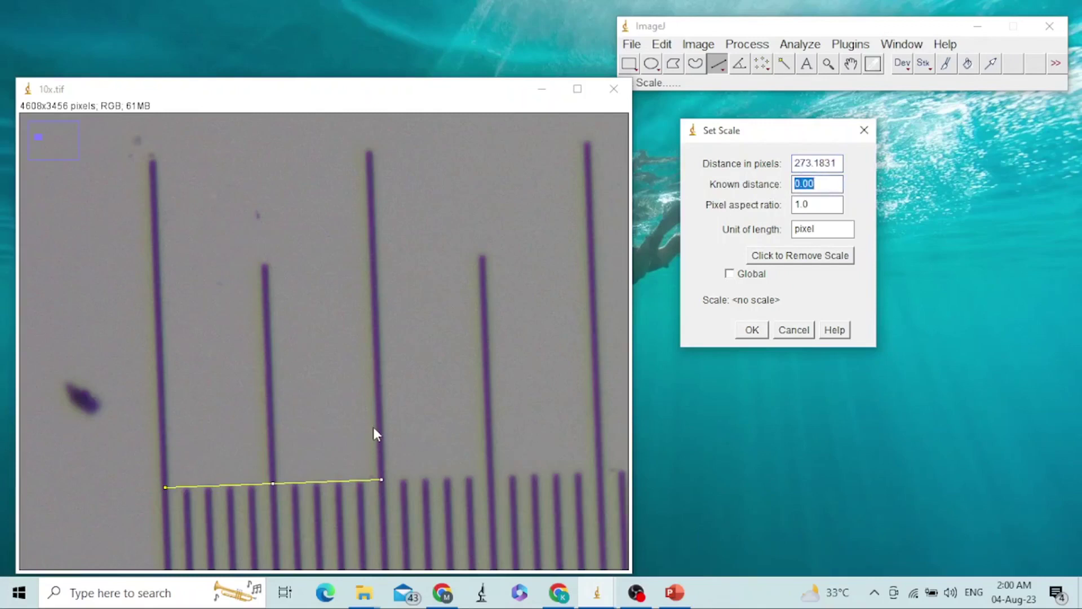
type("100")
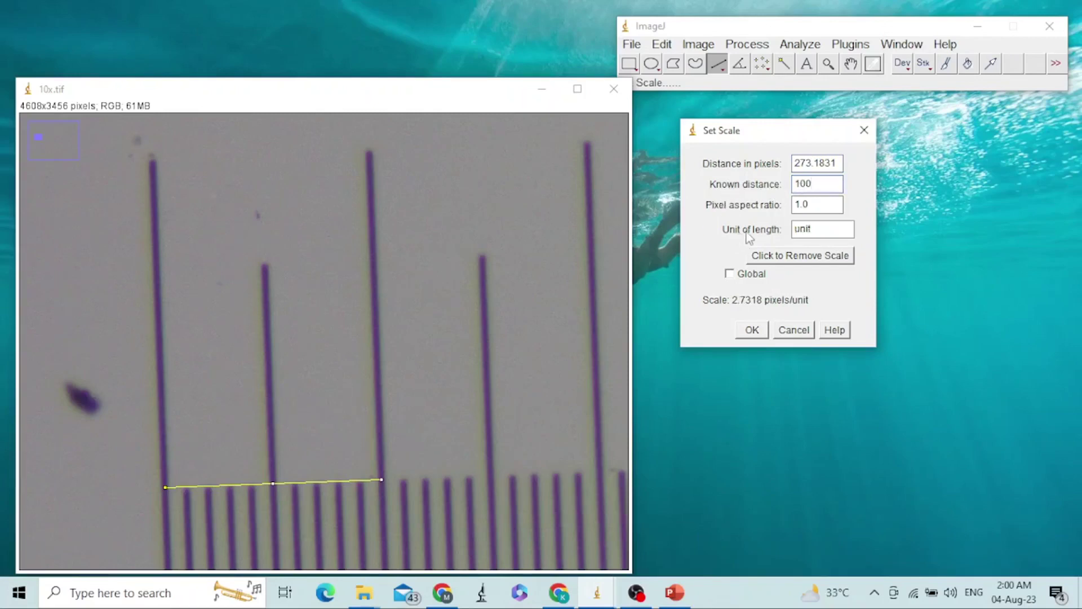
double_click(801, 228)
type("um")
Apply the 2.7318 pixels/um scale globally, then minimize the 10x.tif window
left_click(730, 274)
left_click(755, 332)
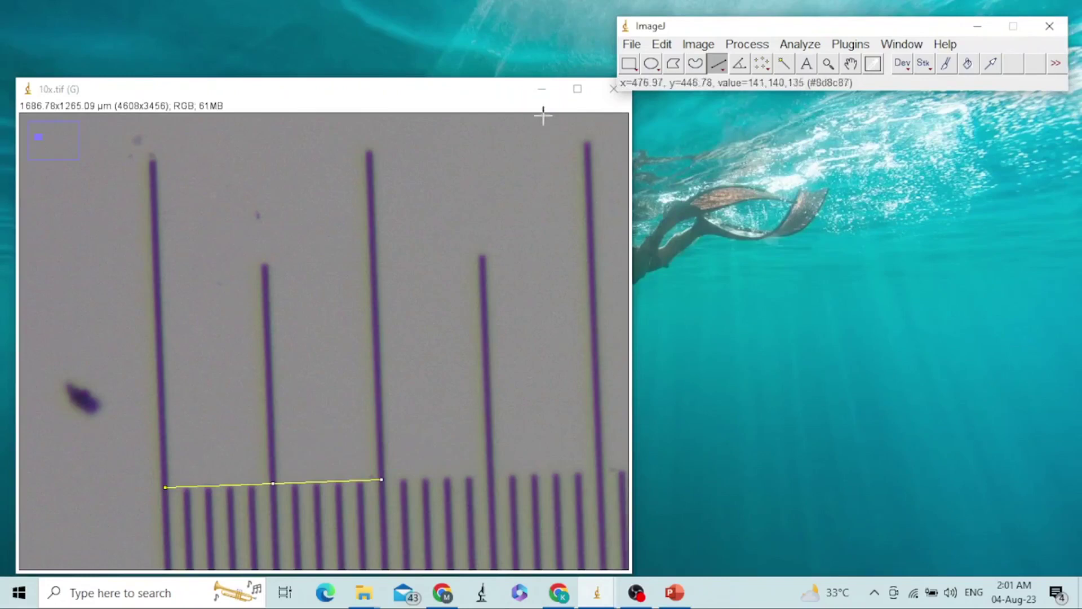
left_click(539, 88)
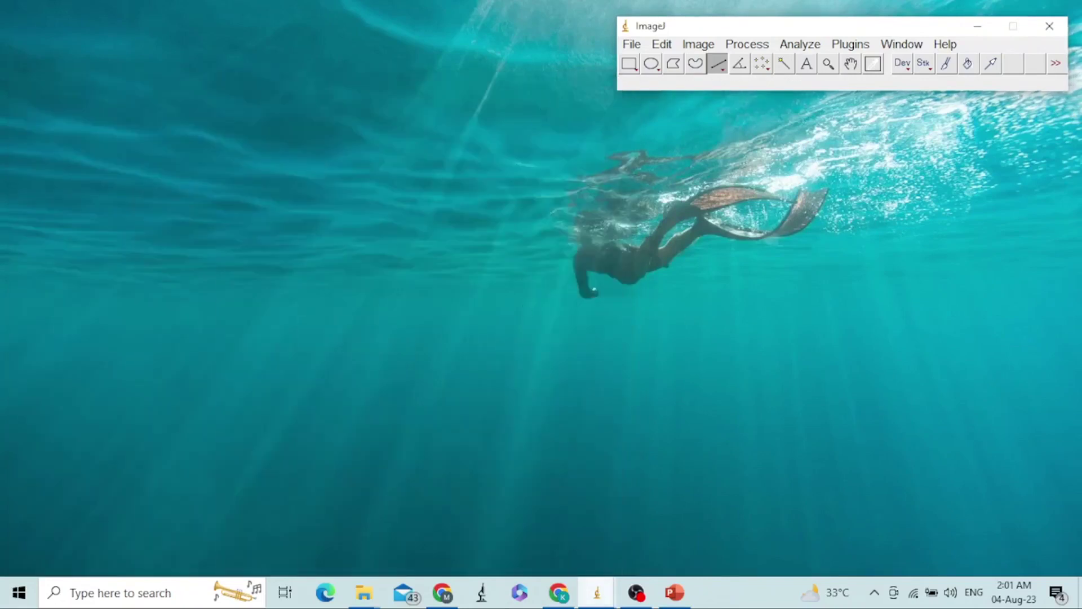